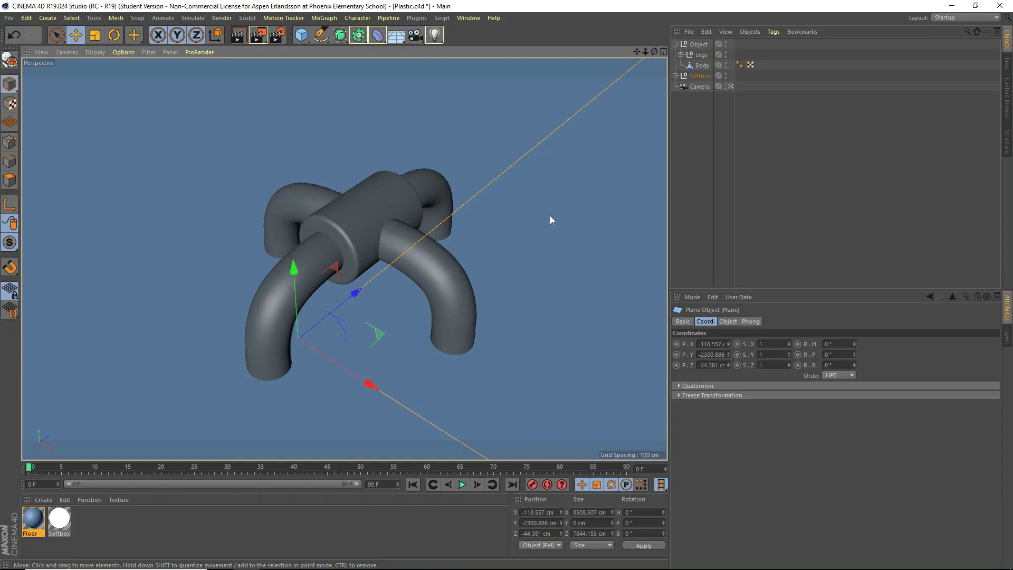
Frame the whole scene, save the file, and return to the scene camera view
left_click(730, 86)
left_click_drag(645, 51, 470, 230)
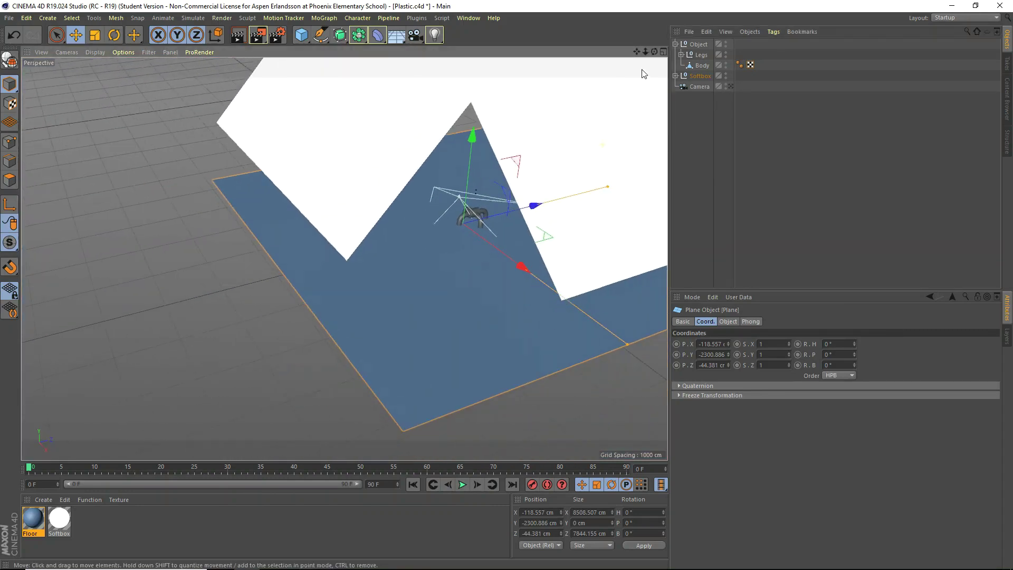
left_click_drag(654, 51, 631, 53)
left_click(609, 97)
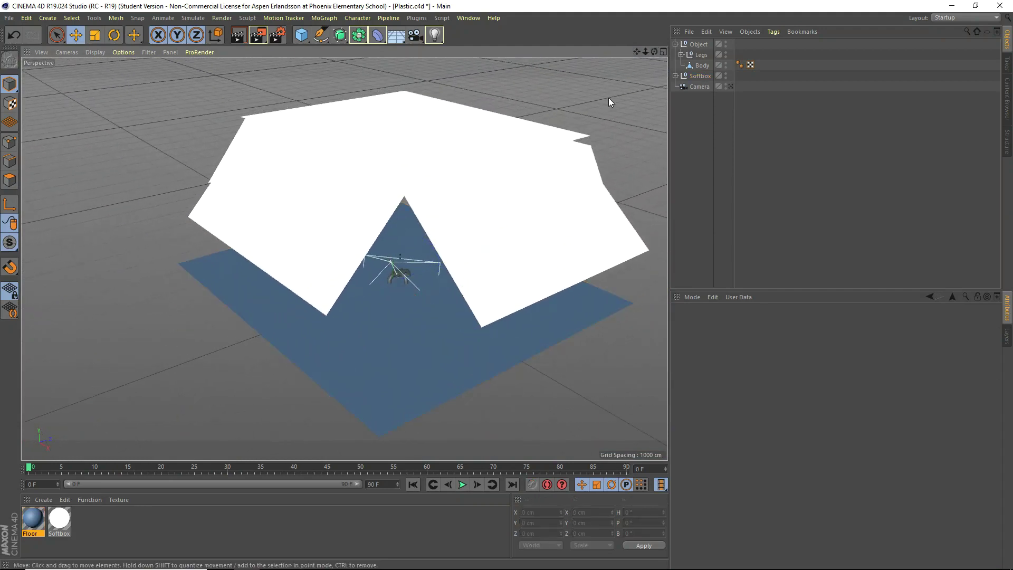
key("ctrl+s")
scroll(392, 301, "up", 10)
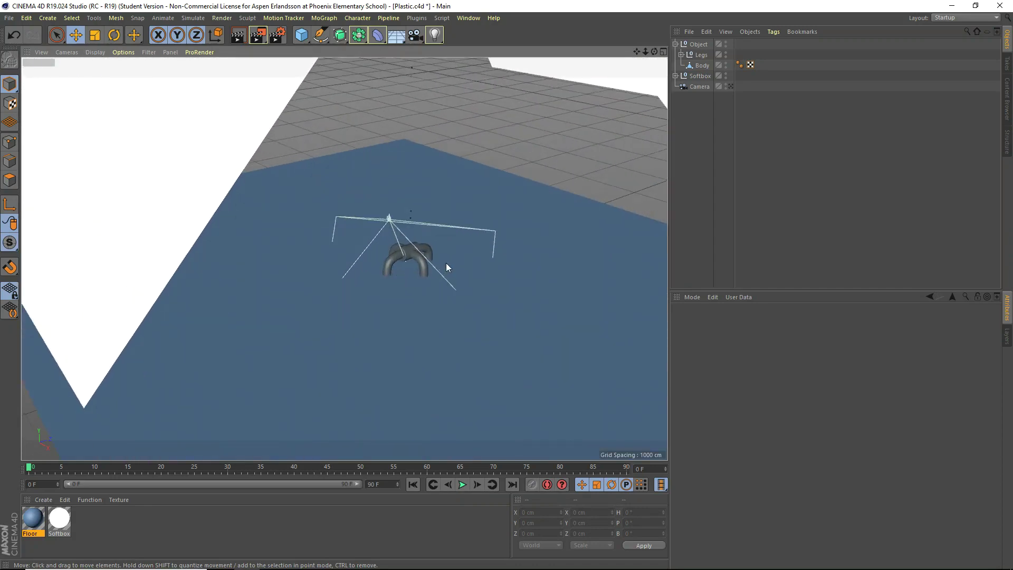
scroll(446, 280, "up", 4)
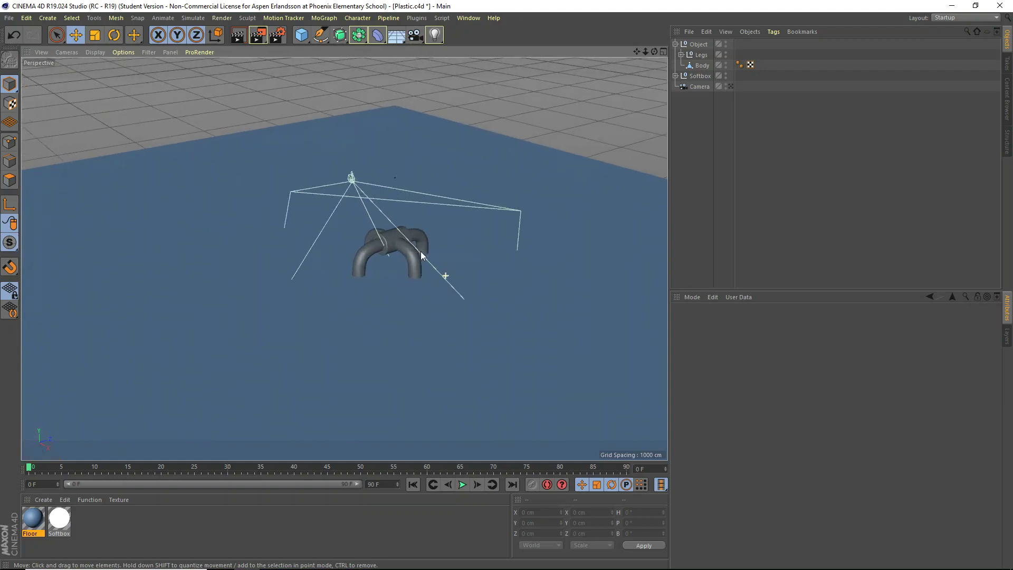
left_click(730, 86)
scroll(353, 211, "up", 2)
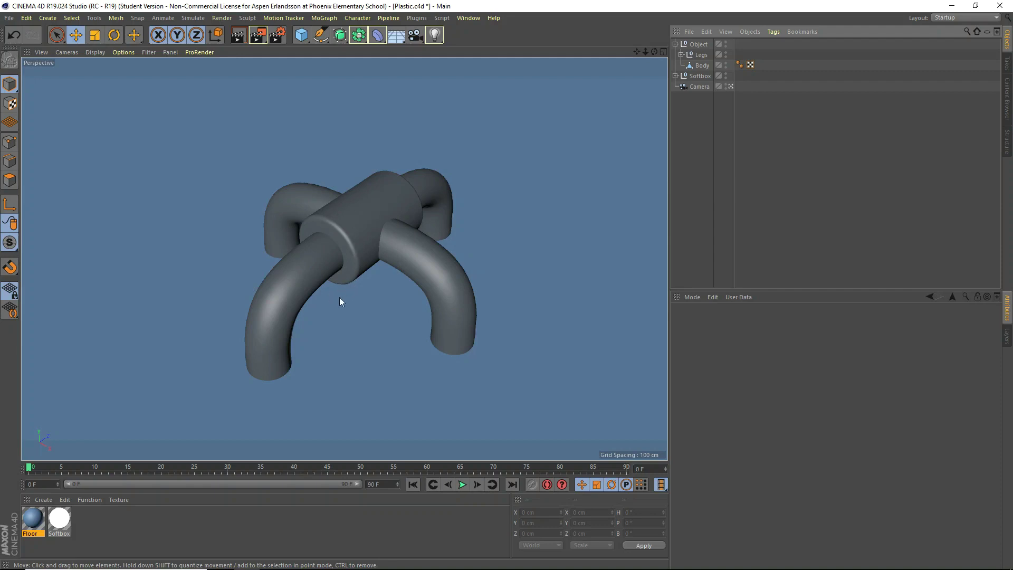
Create a new material and rename it 'Plastic'
double_click(115, 532)
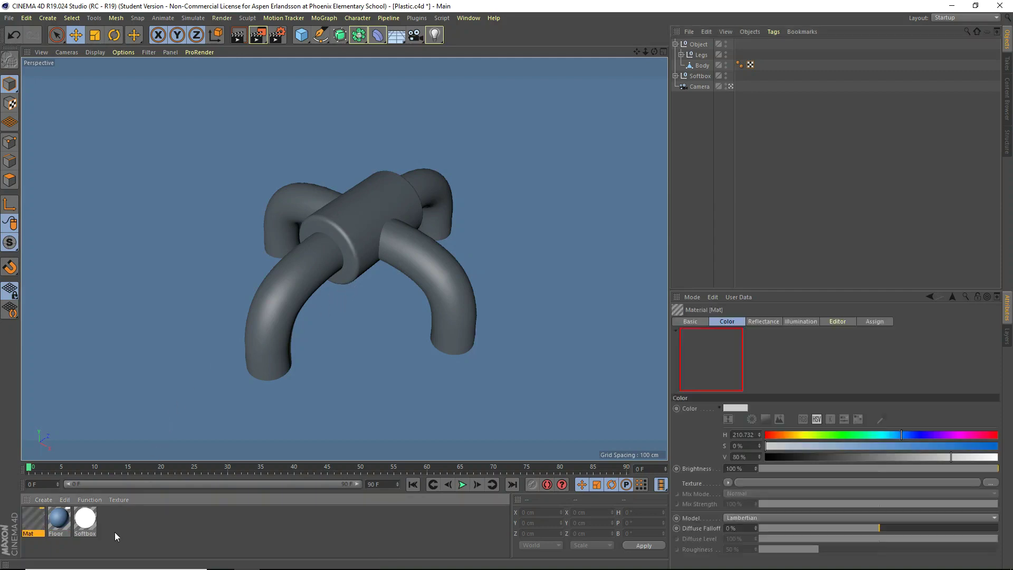
double_click(37, 534)
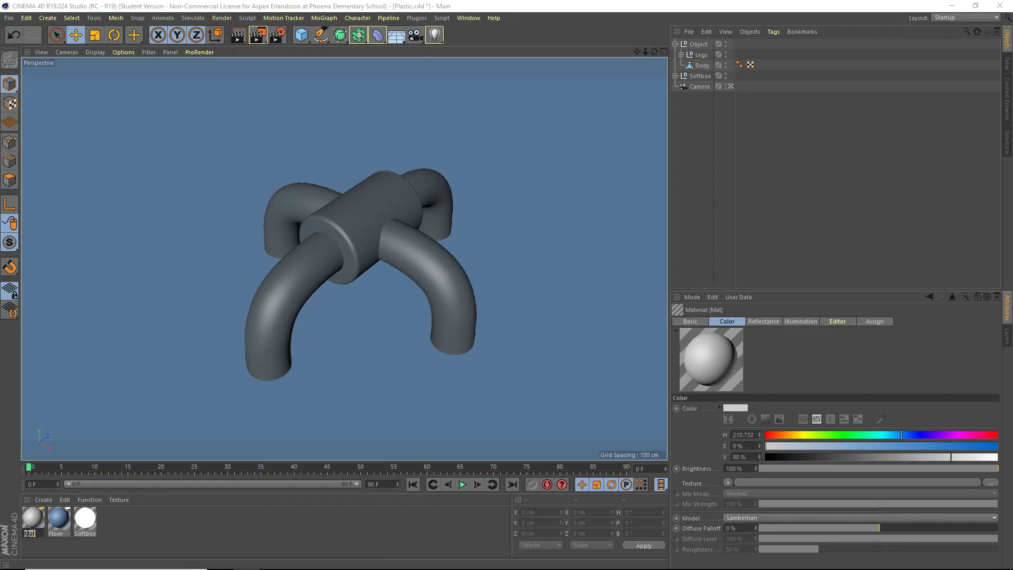
key("BackSpace")
type("Plastic")
key("Return")
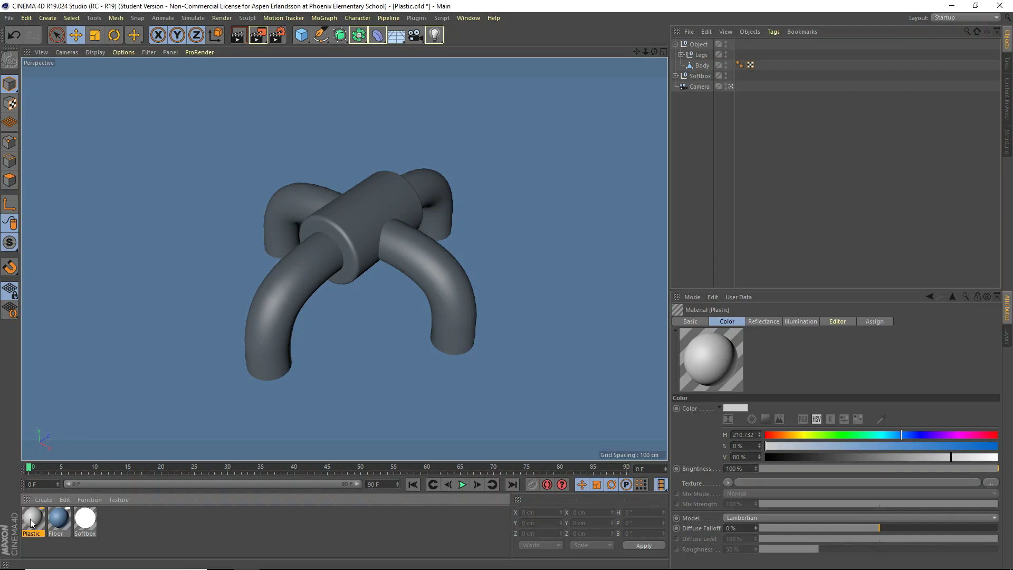
Open Plastic in the Material Editor, change the preview display, and show Reflectance
double_click(31, 522)
left_click_drag(337, 71, 624, 100)
right_click(464, 151)
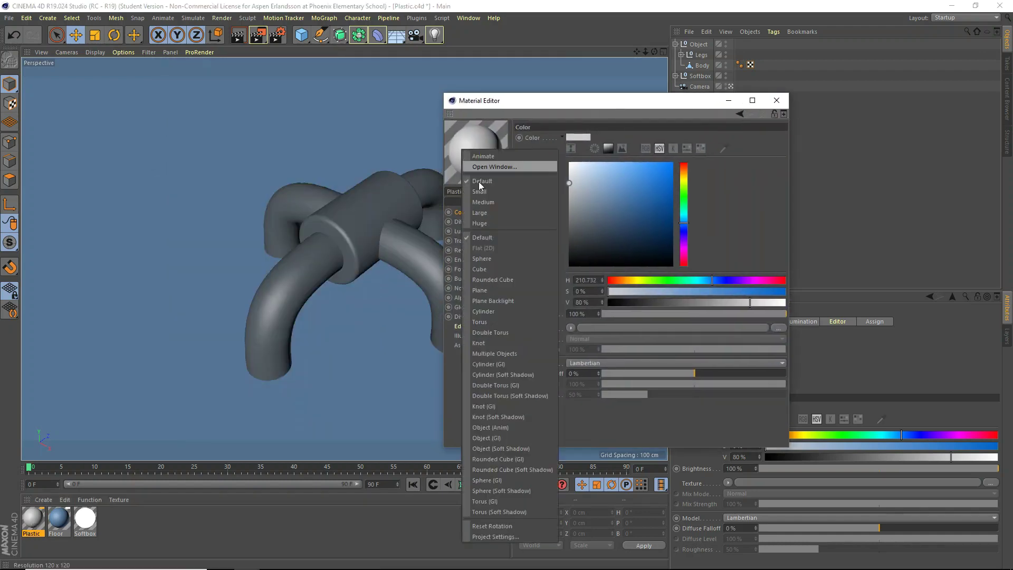
left_click(502, 478)
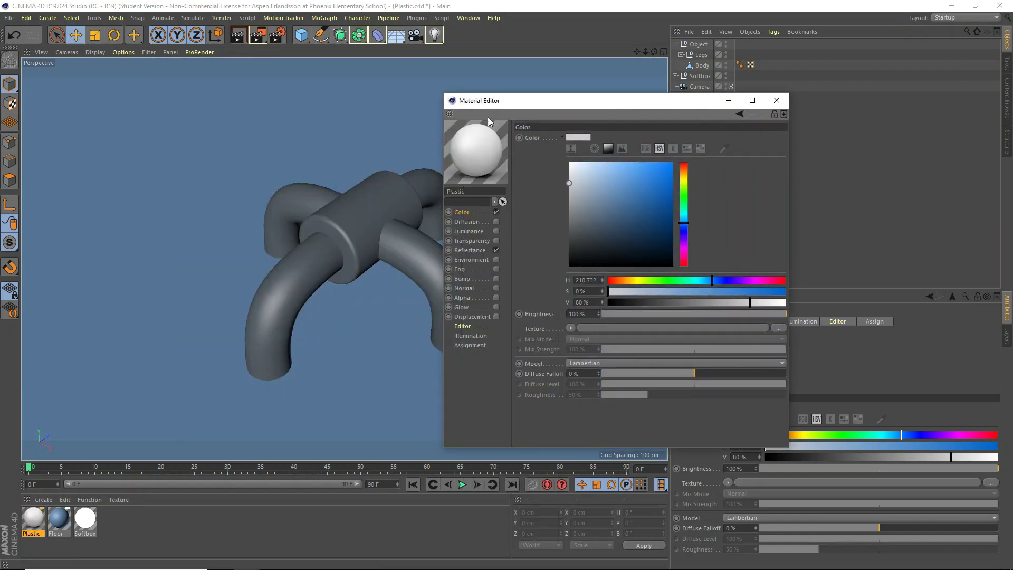
left_click_drag(520, 106, 495, 112)
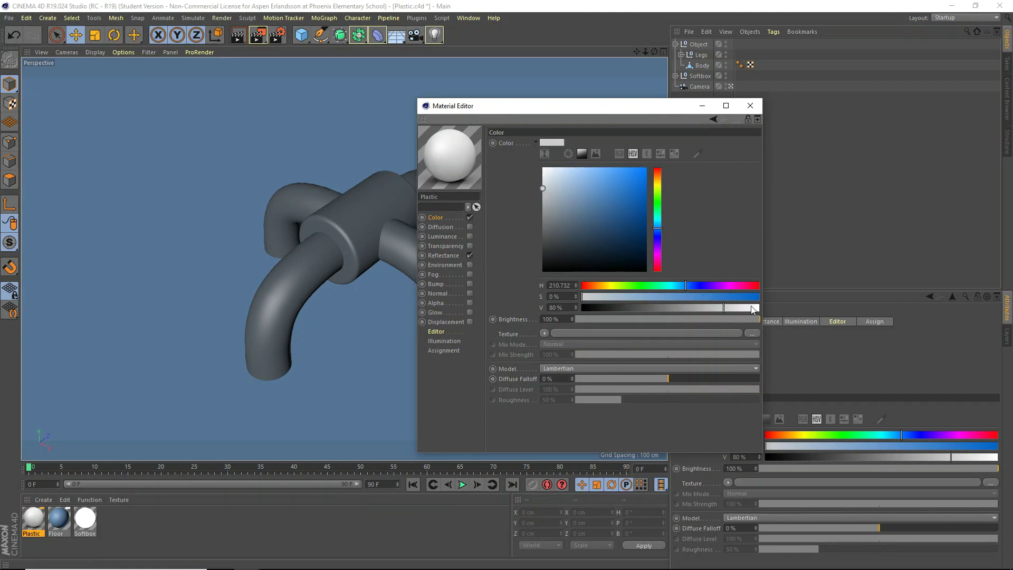
left_click(457, 256)
Add a Beckmann reflection layer and expand its Layer Fresnel settings
left_click(503, 164)
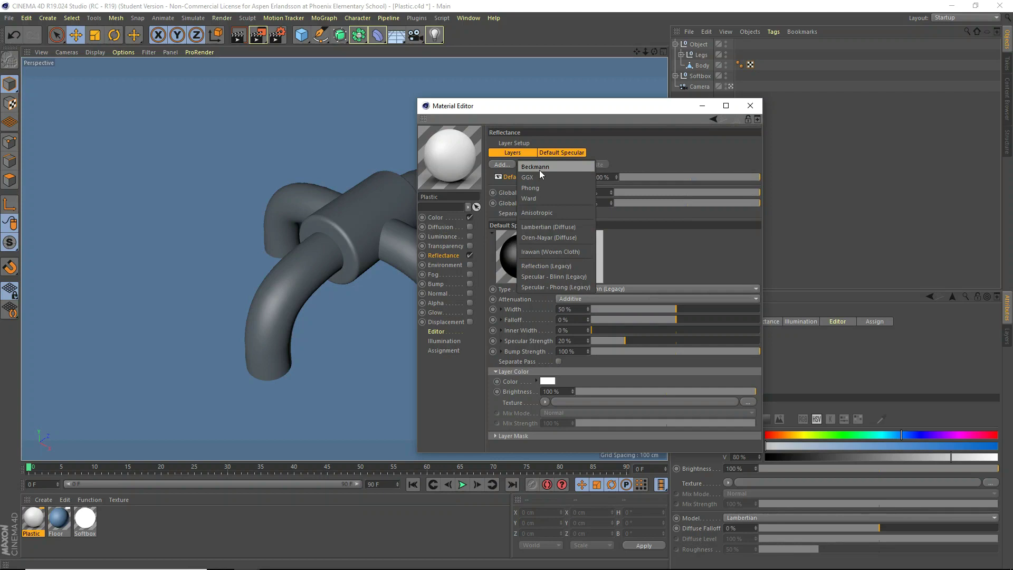
left_click(539, 170)
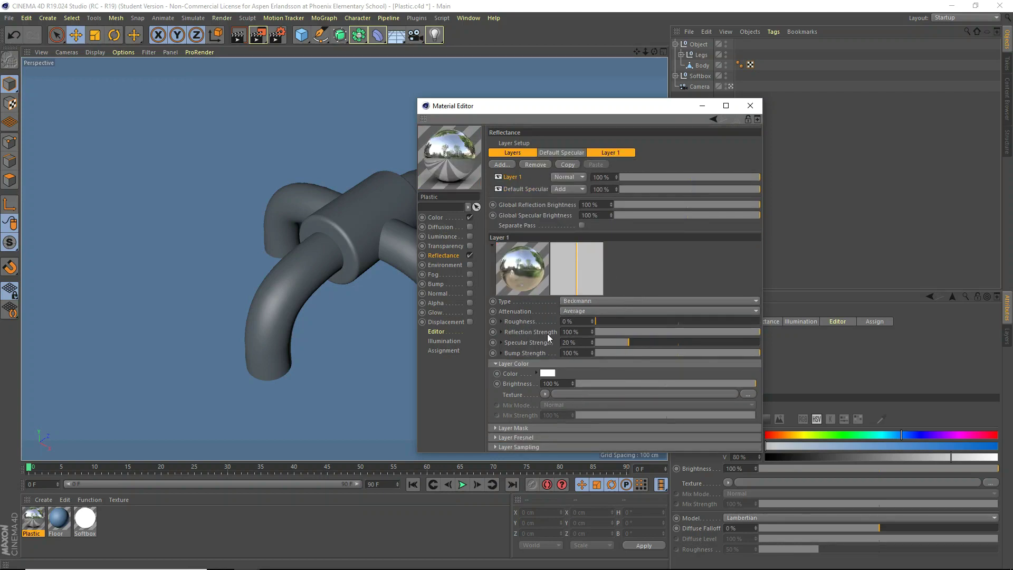
left_click(494, 438)
Set the layer's Fresnel to Dielectric with the Plexiglas preset
scroll(495, 399, "down", 2)
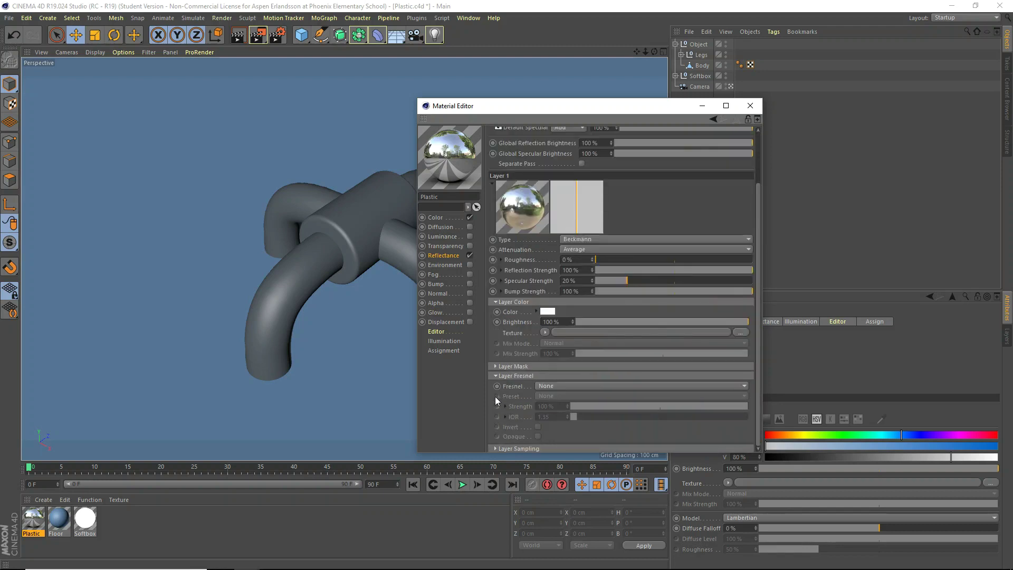
left_click(545, 388)
left_click(565, 406)
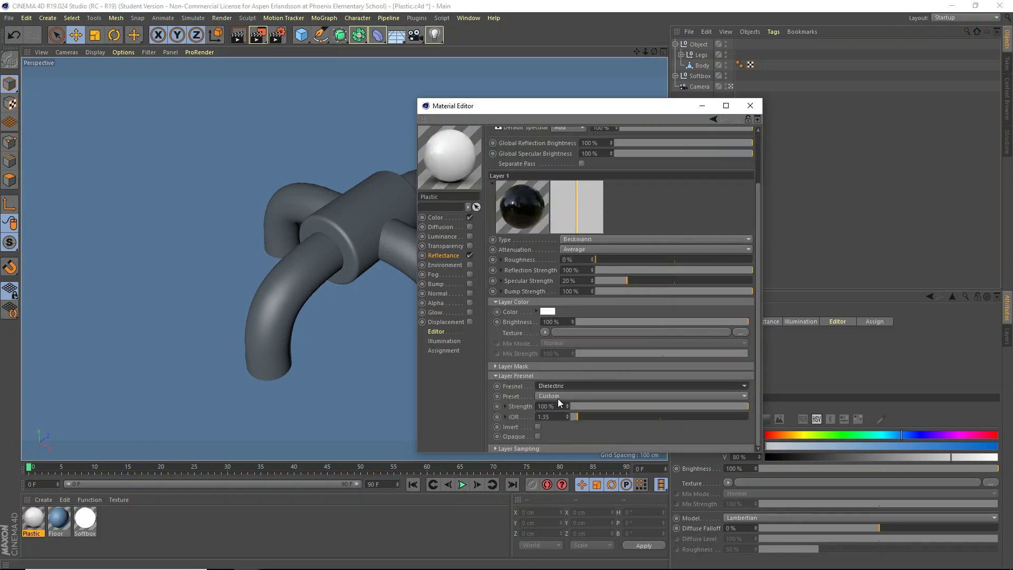
left_click(557, 397)
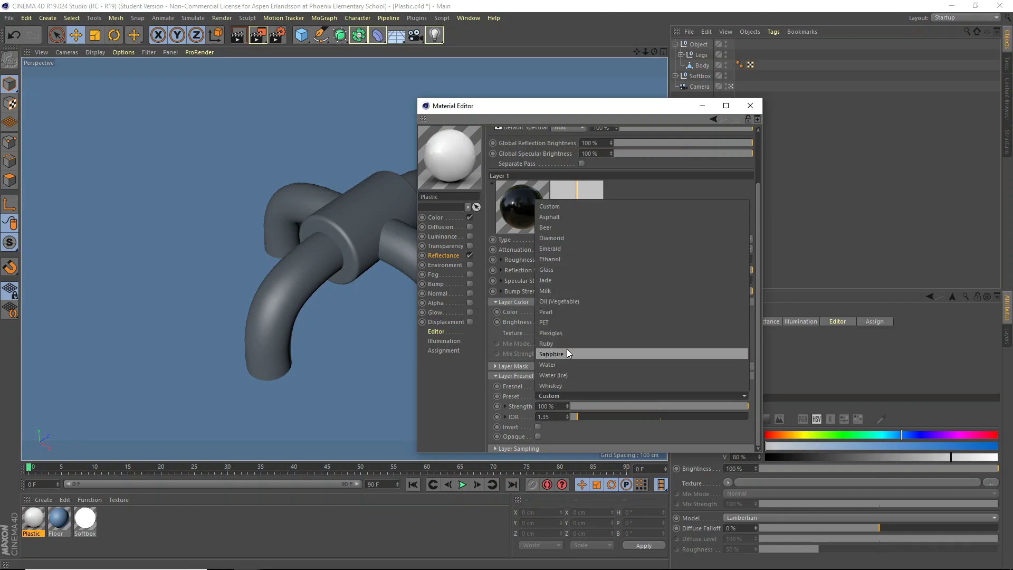
left_click(566, 333)
scroll(567, 290, "up", 3)
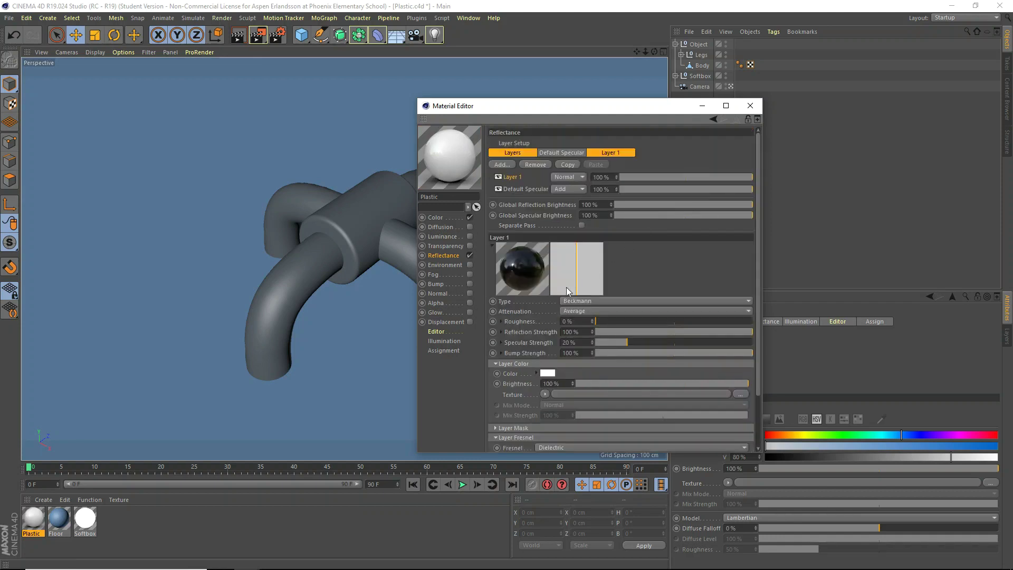
scroll(603, 322, "down", 3)
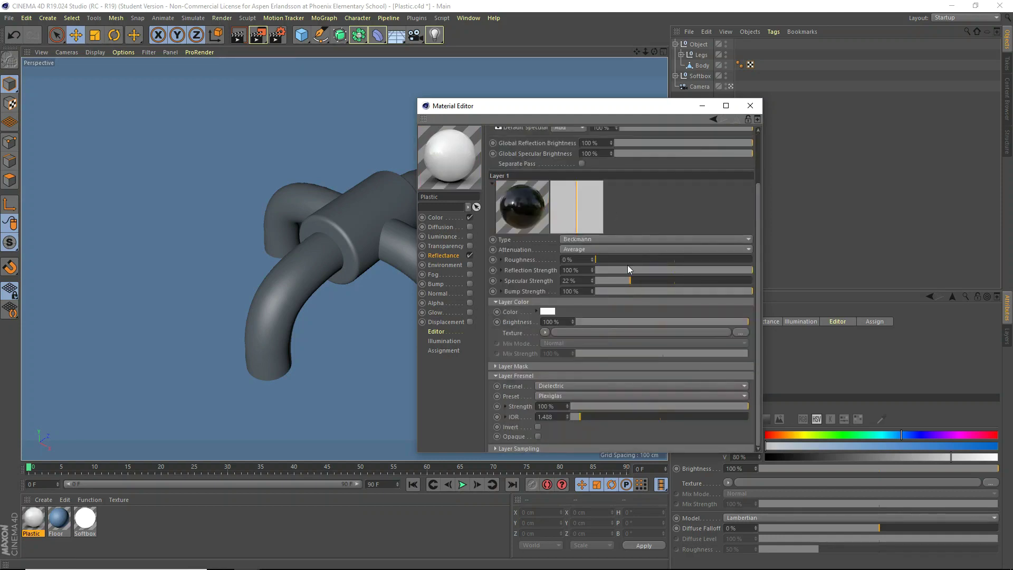
scroll(638, 216, "up", 3)
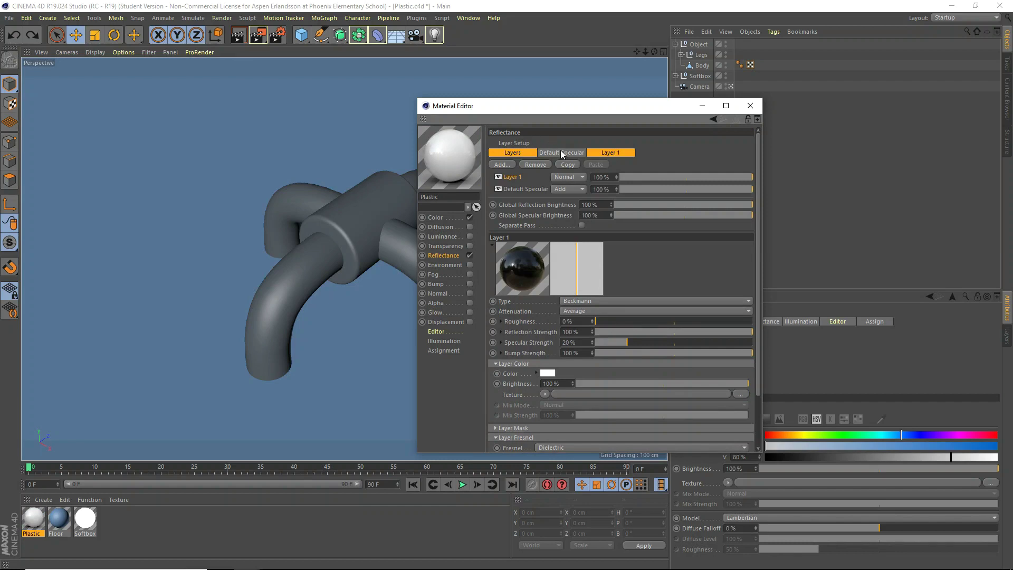
left_click(543, 153)
Delete the Default Specular layer, close the editor, and drop Plastic onto the Body
left_click(515, 154)
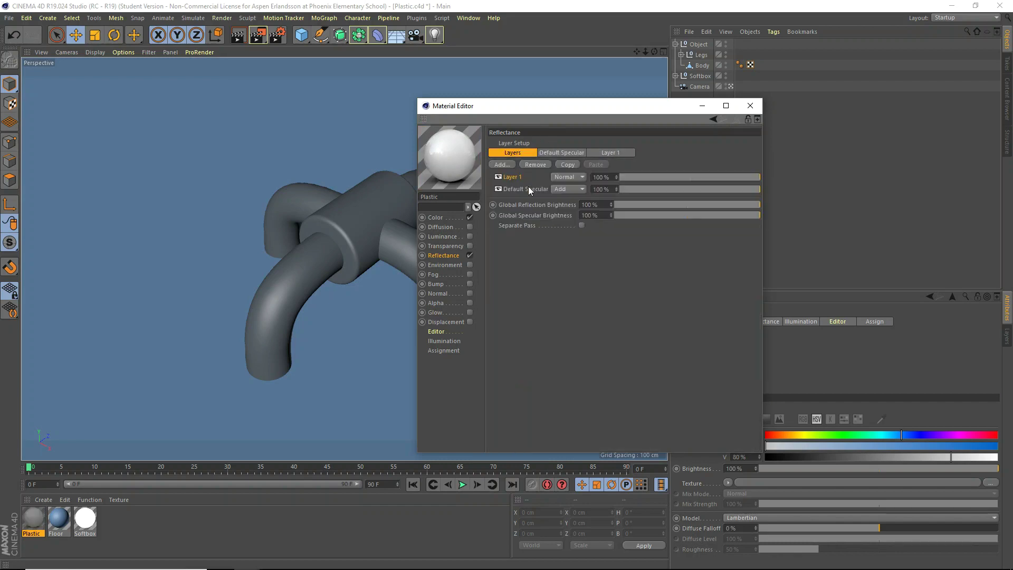
left_click(520, 190)
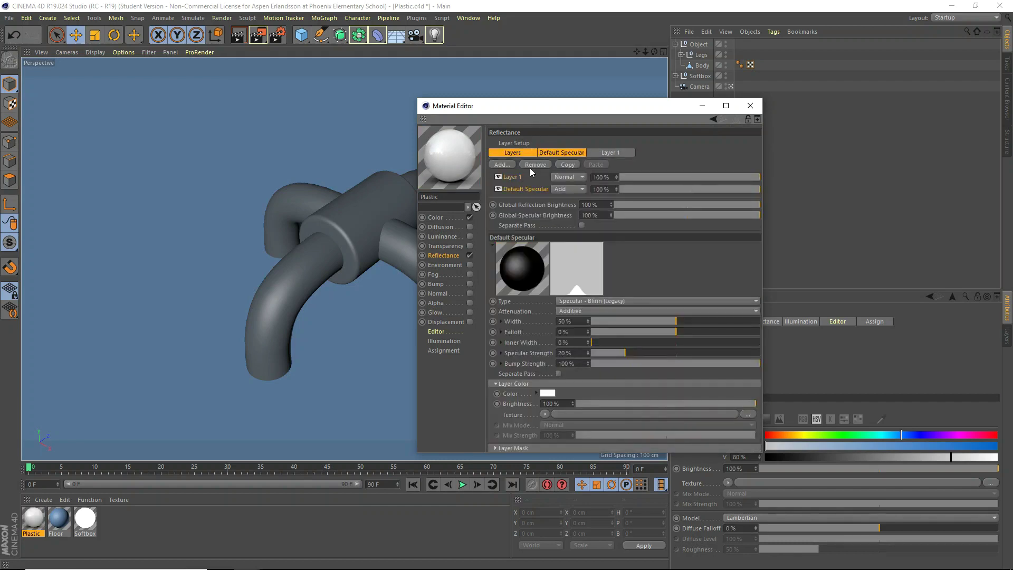
left_click(534, 164)
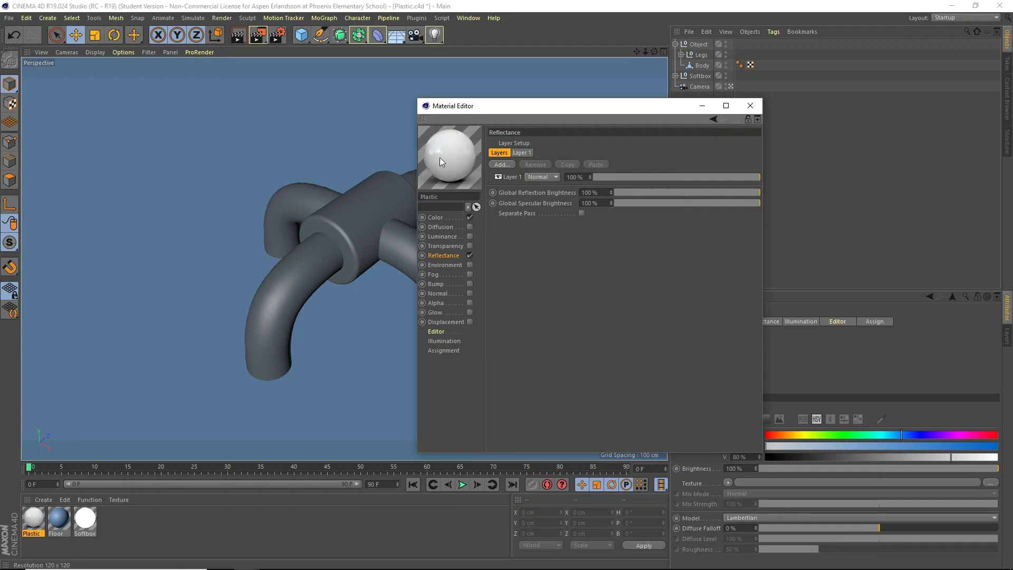
left_click(750, 106)
left_click_drag(39, 523, 331, 244)
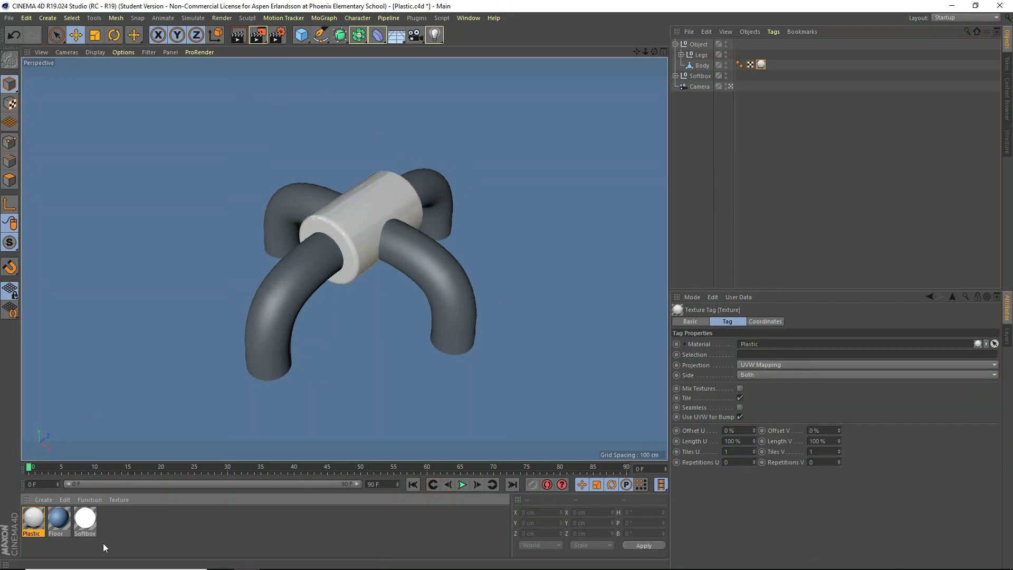
Create another new material named 'Plastic 2'
double_click(103, 526)
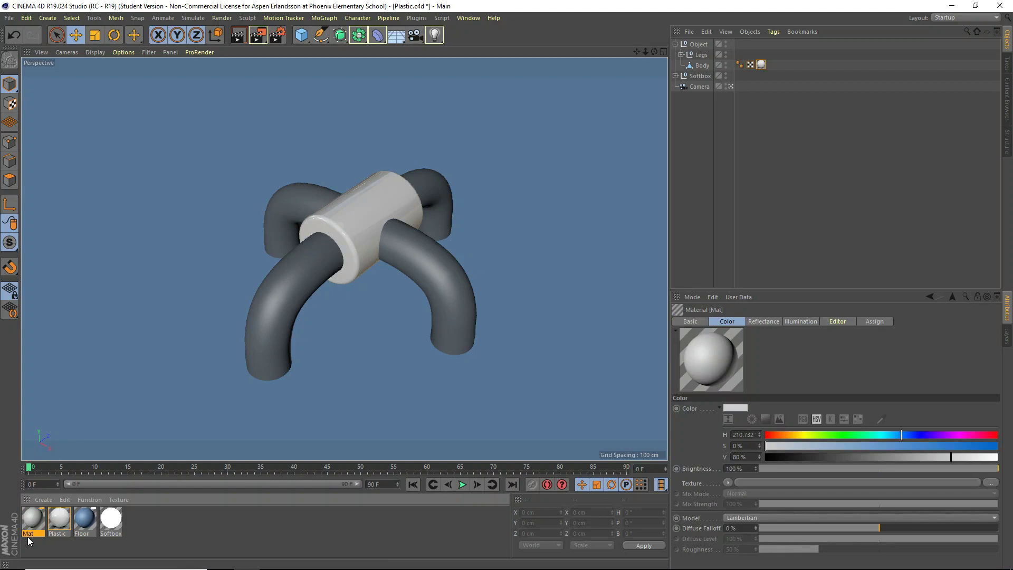
double_click(29, 533)
type("See th")
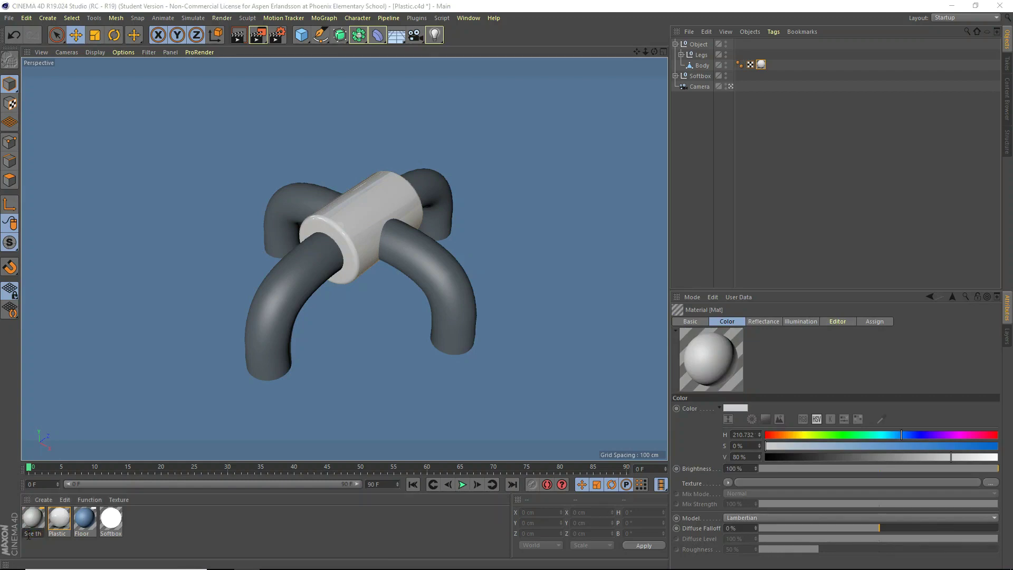
type("rough")
key("BackSpace")
key("BackSpace")
key("BackSpace")
key("BackSpace")
key("BackSpace")
key("BackSpace")
key("BackSpace")
key("BackSpace")
key("BackSpace")
key("BackSpace")
key("BackSpace")
type("Plastic 2")
key("Return")
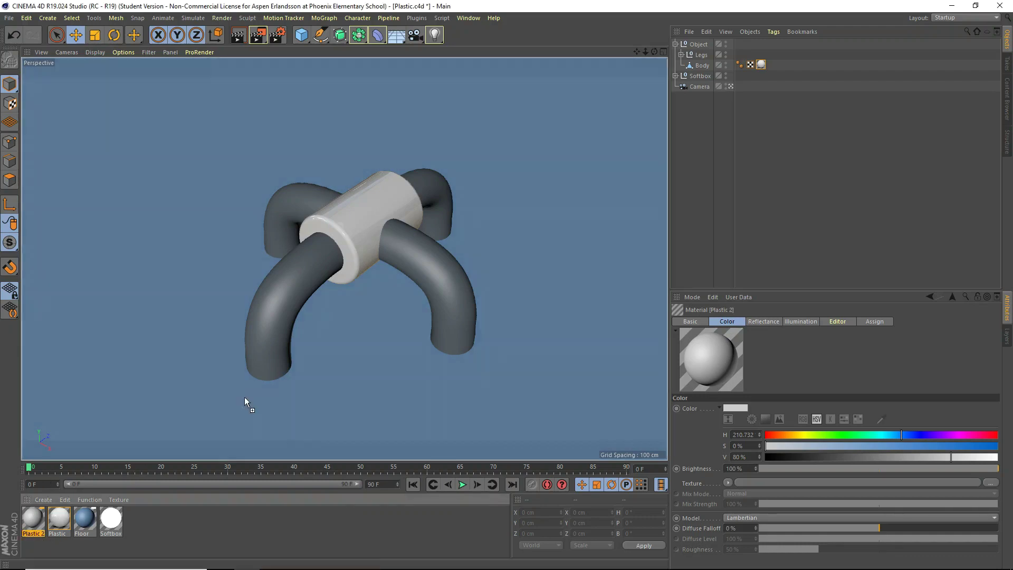
Apply Plastic 2 to the front-left, back-left and front-right legs
left_click_drag(288, 300, 288, 300)
left_click_drag(33, 520, 278, 188)
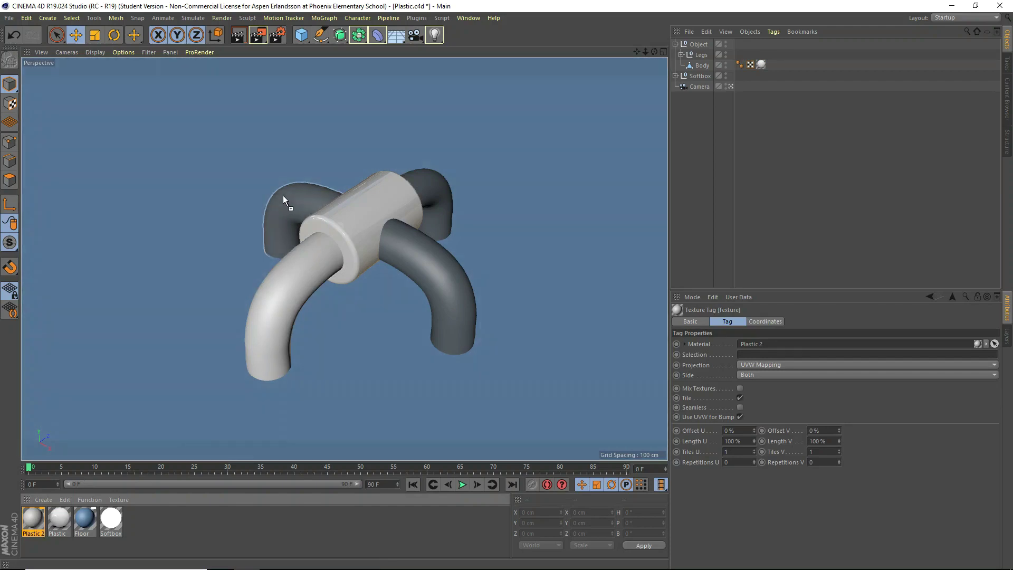
left_click_drag(33, 520, 430, 182)
Turn off Color and Reflectance on Plastic 2, enable Transparency with the Plexiglas refraction preset
double_click(32, 519)
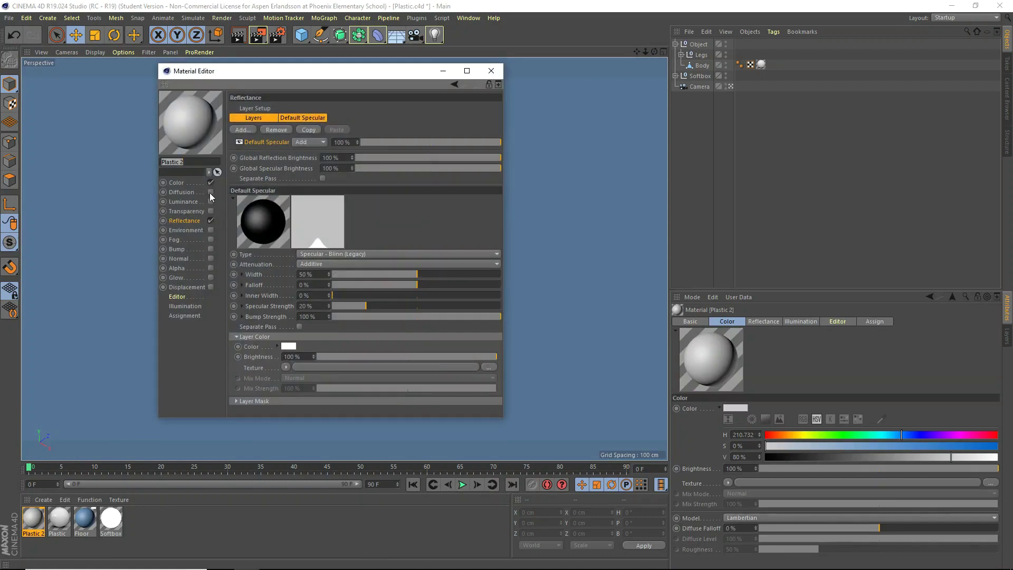
left_click(211, 182)
left_click(211, 220)
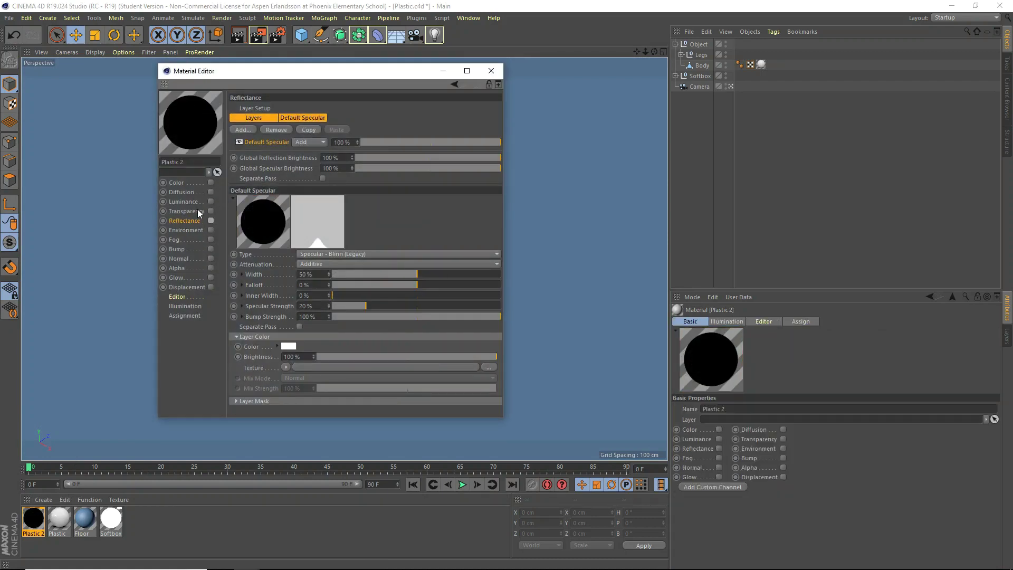
left_click(211, 211)
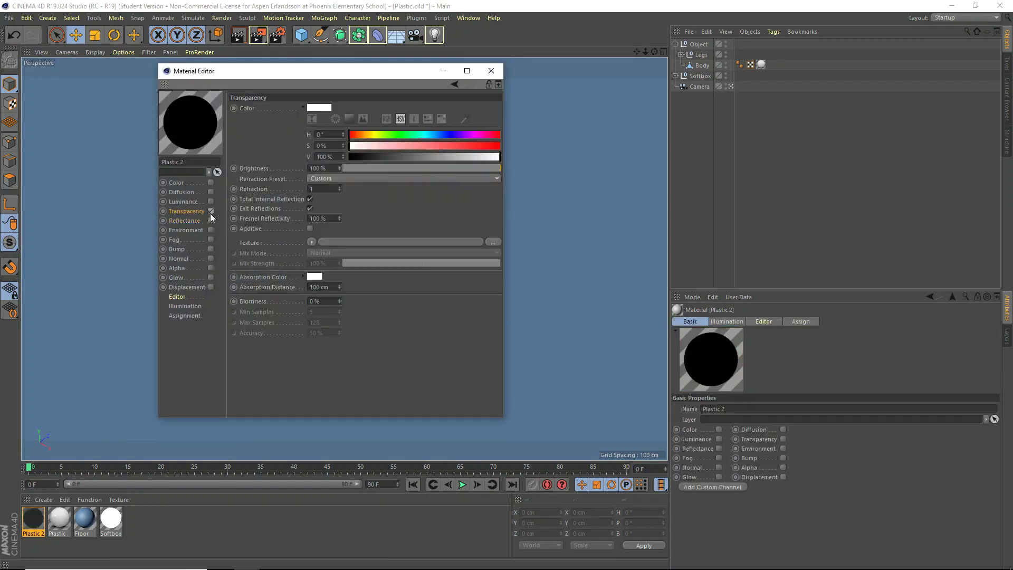
left_click(331, 178)
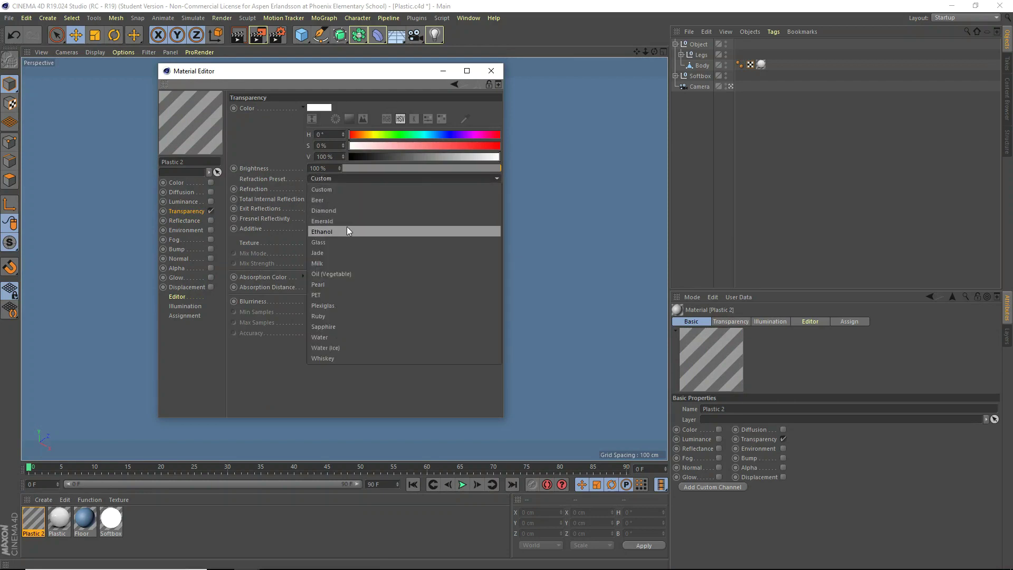
left_click(344, 305)
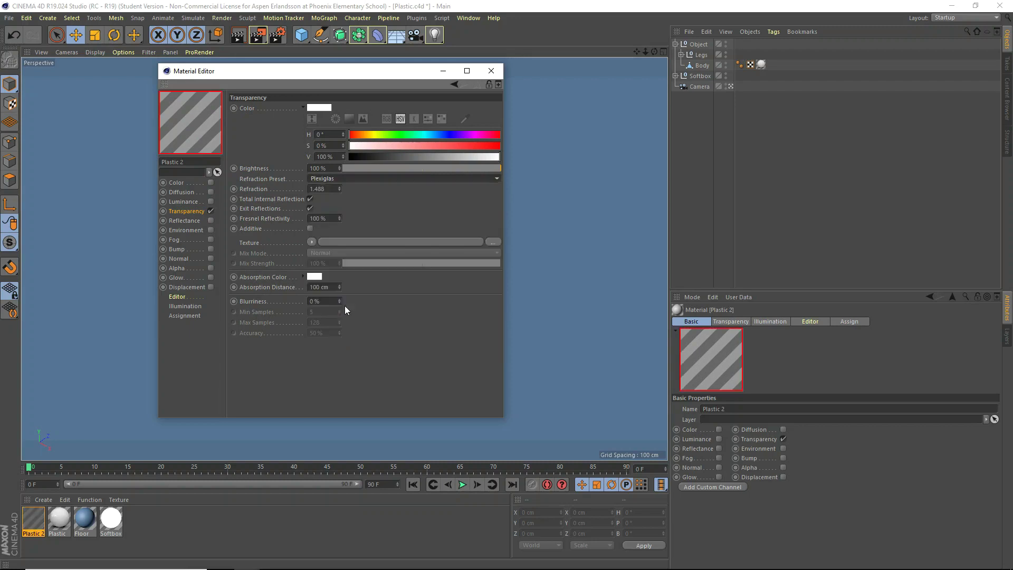
left_click(349, 178)
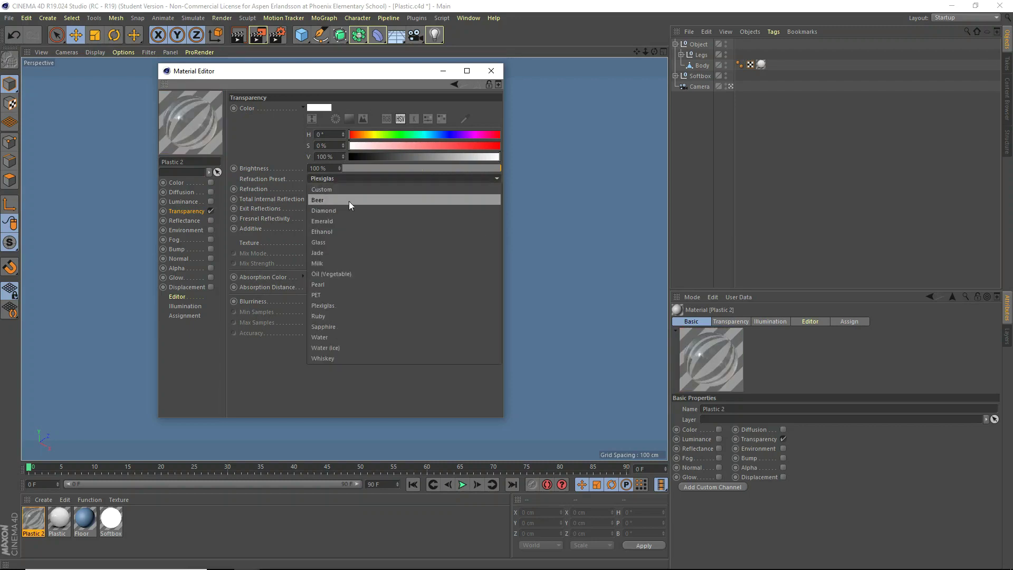
left_click(290, 243)
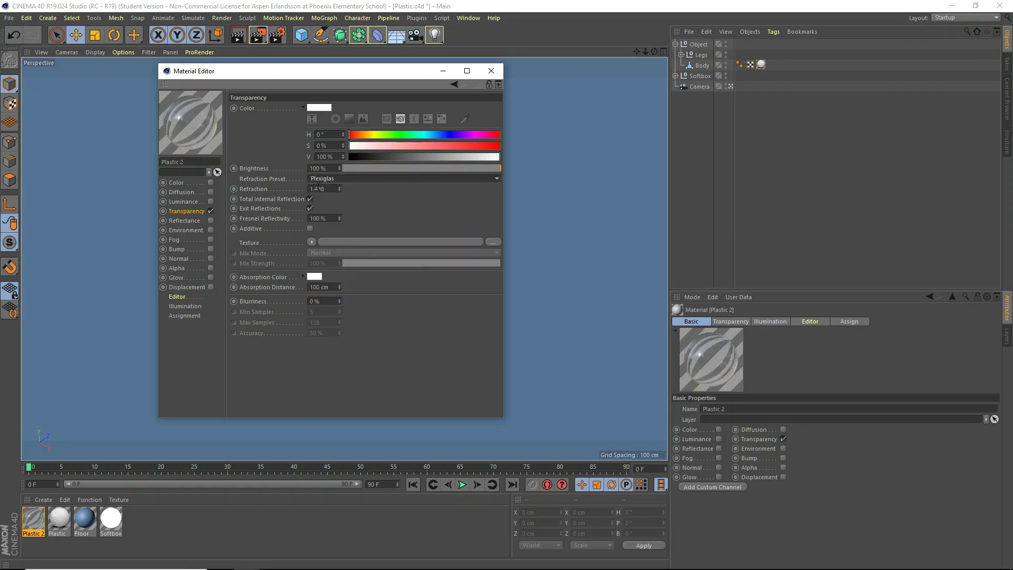
right_click(179, 122)
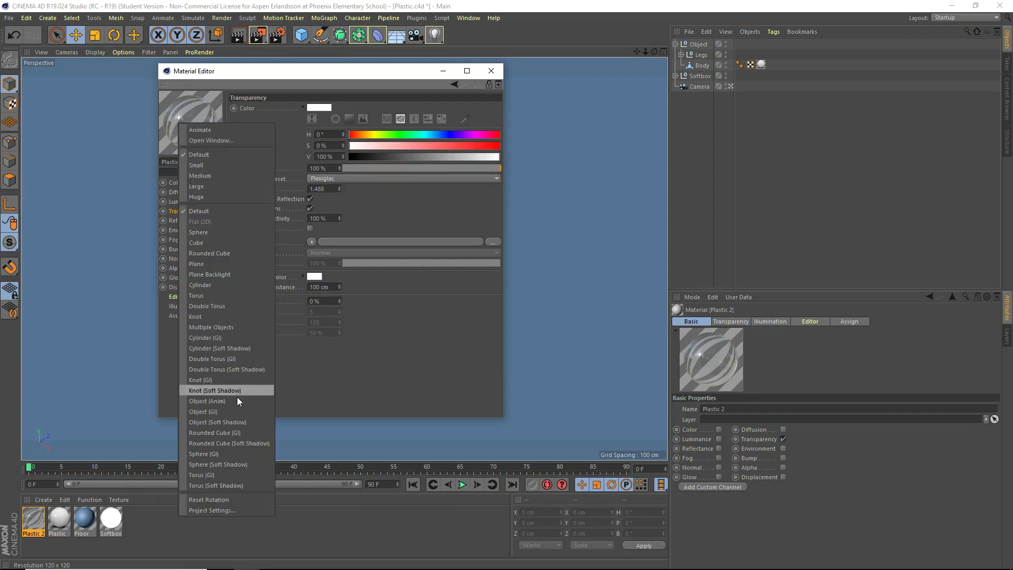
Preview as a GI sphere and set Transparency Color to H 247°, S 17%, V 100%
left_click(222, 453)
left_click(452, 136)
left_click(445, 157)
left_click(446, 145)
left_click_drag(453, 156, 521, 167)
left_click_drag(442, 146, 375, 150)
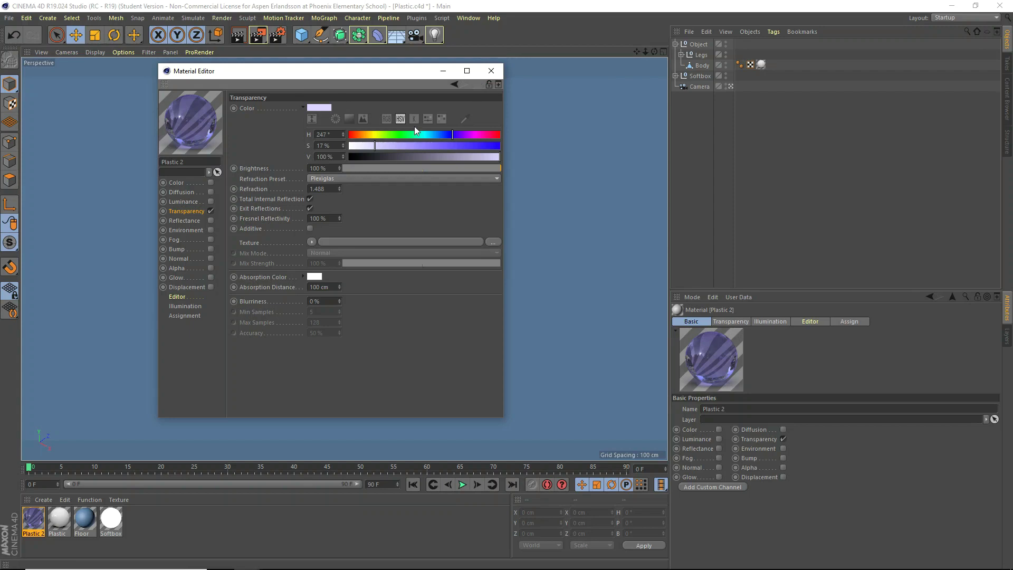
left_click(310, 228)
left_click(491, 71)
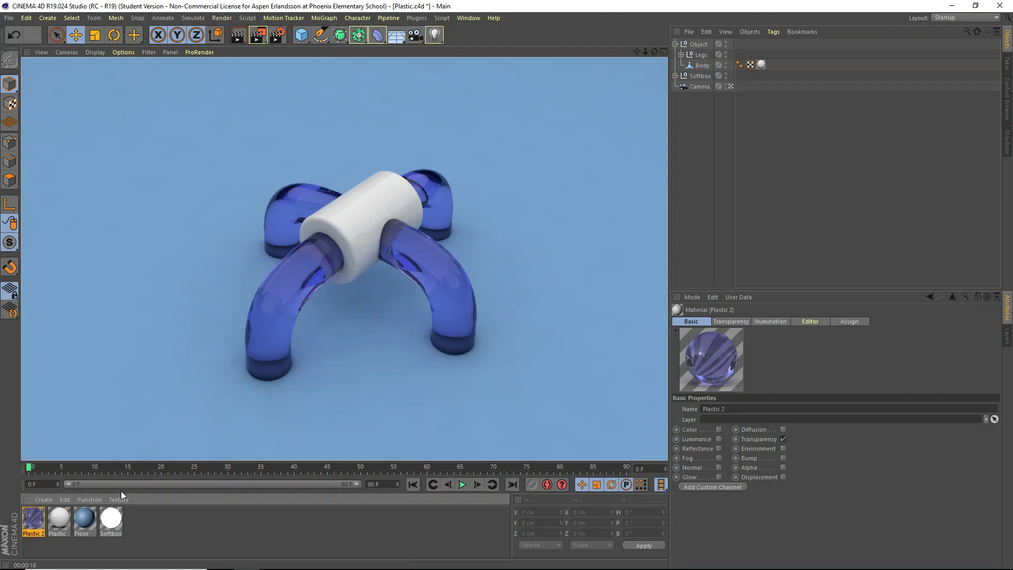
Open the white Plastic material in the Material Editor
double_click(62, 518)
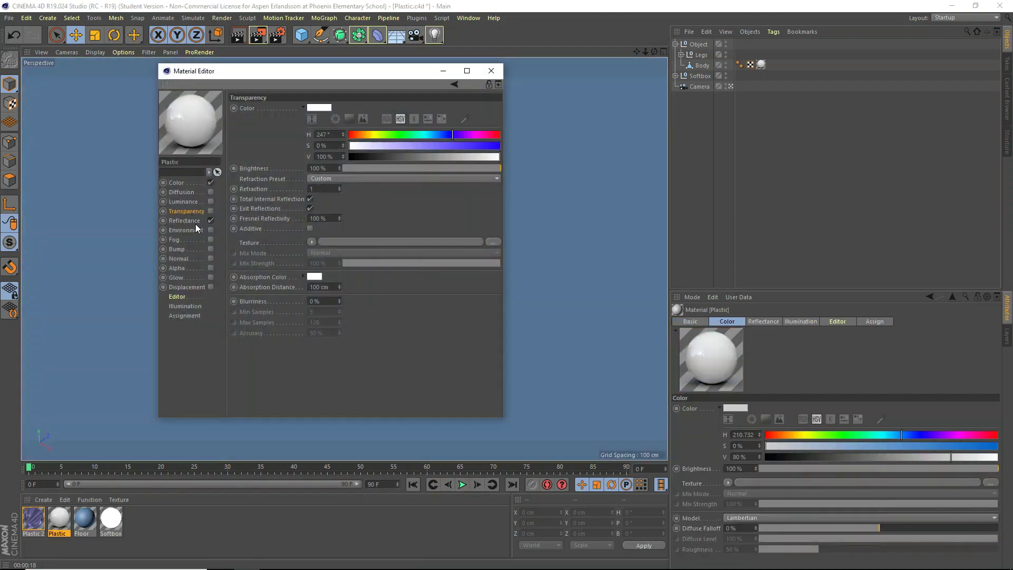
Set Plastic's Reflectance Layer 1 Roughness to 5% and close the editor
left_click(194, 221)
left_click(261, 118)
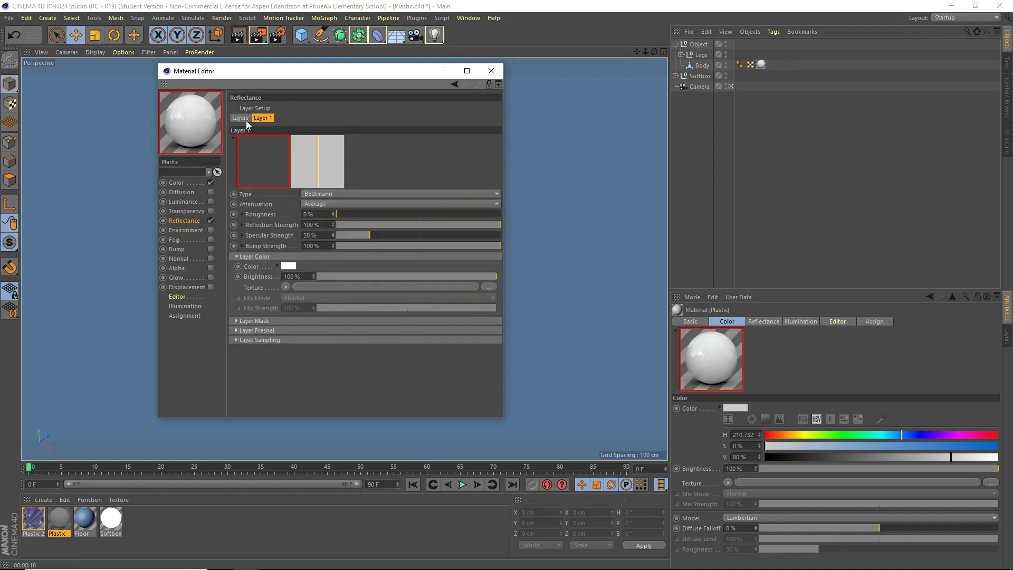
left_click(341, 213)
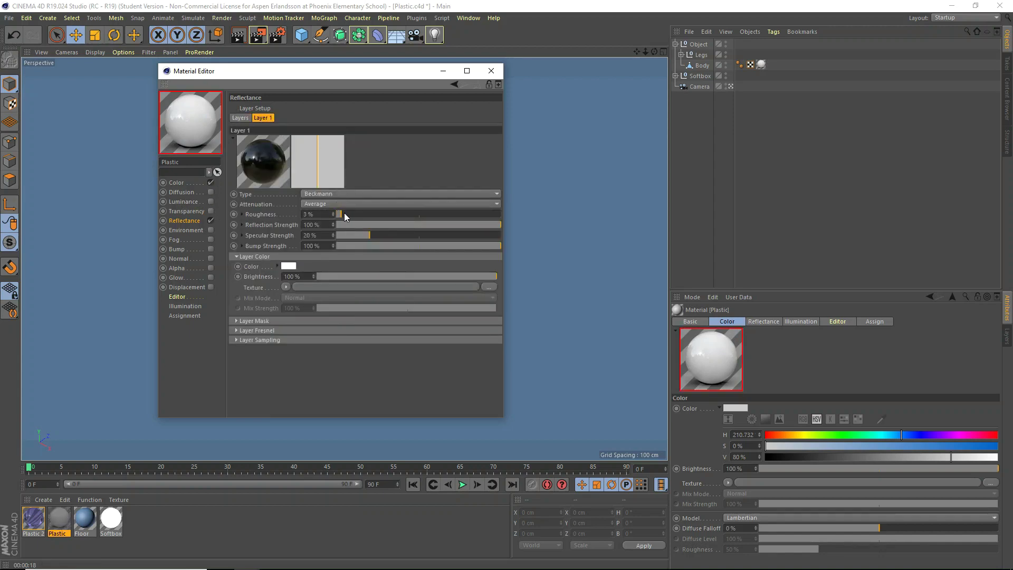
left_click_drag(344, 77, 739, 126)
mouse_move(721, 267)
left_mouse_down()
mouse_move(833, 268)
mouse_move(675, 271)
mouse_move(817, 263)
mouse_move(680, 268)
mouse_move(751, 273)
mouse_move(717, 274)
left_mouse_up()
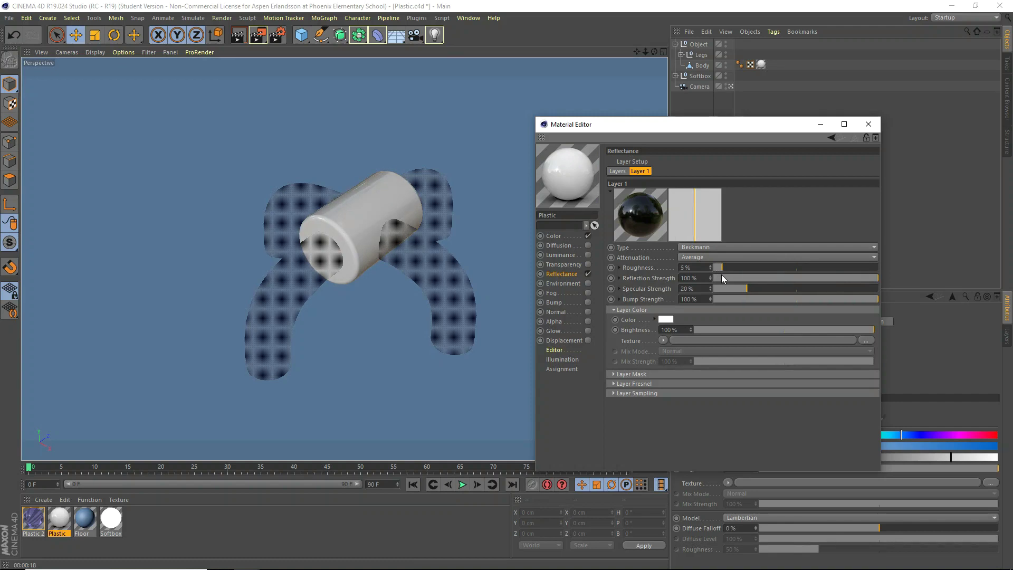
left_click(720, 266)
left_click(868, 124)
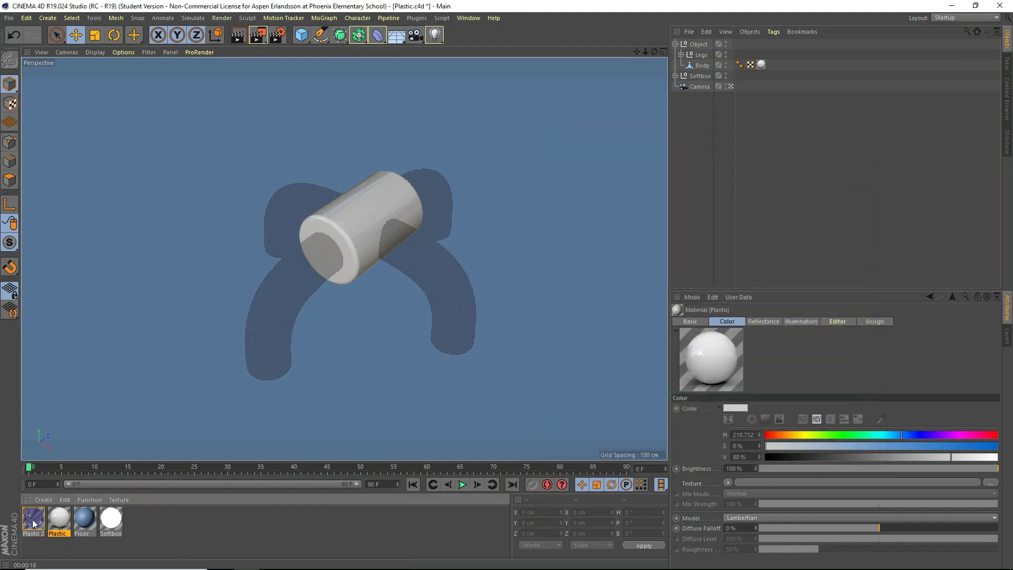
Drop Plastic 2's transparency colour saturation to 0%, then render the view
double_click(33, 518)
left_click(187, 211)
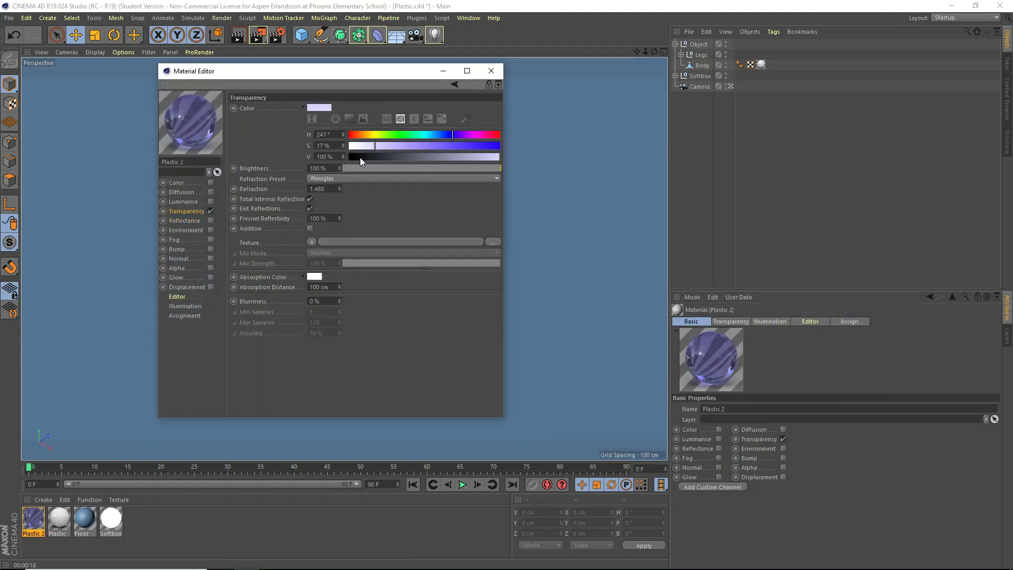
left_click_drag(368, 151, 350, 147)
left_click(491, 71)
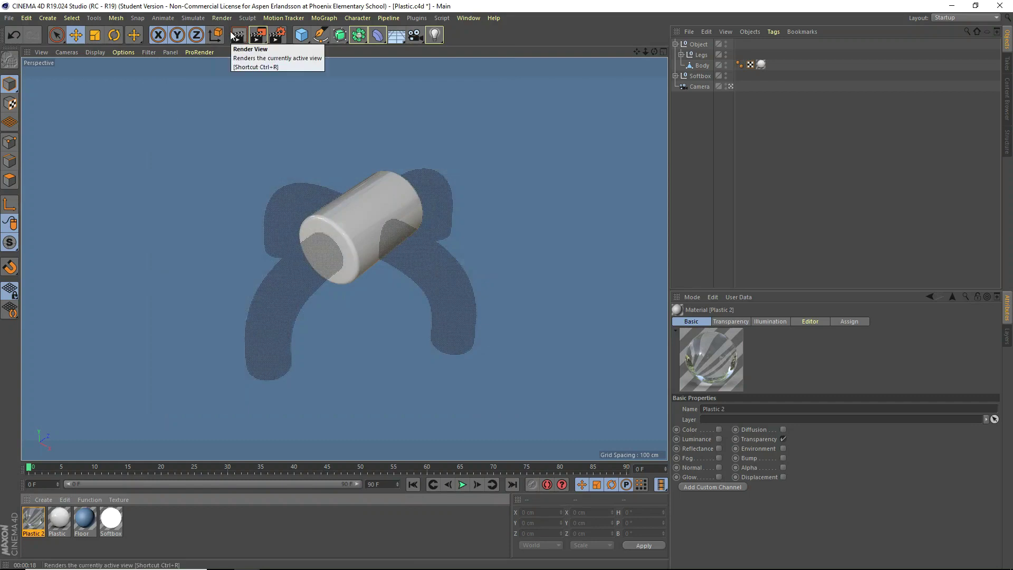
left_click(231, 35)
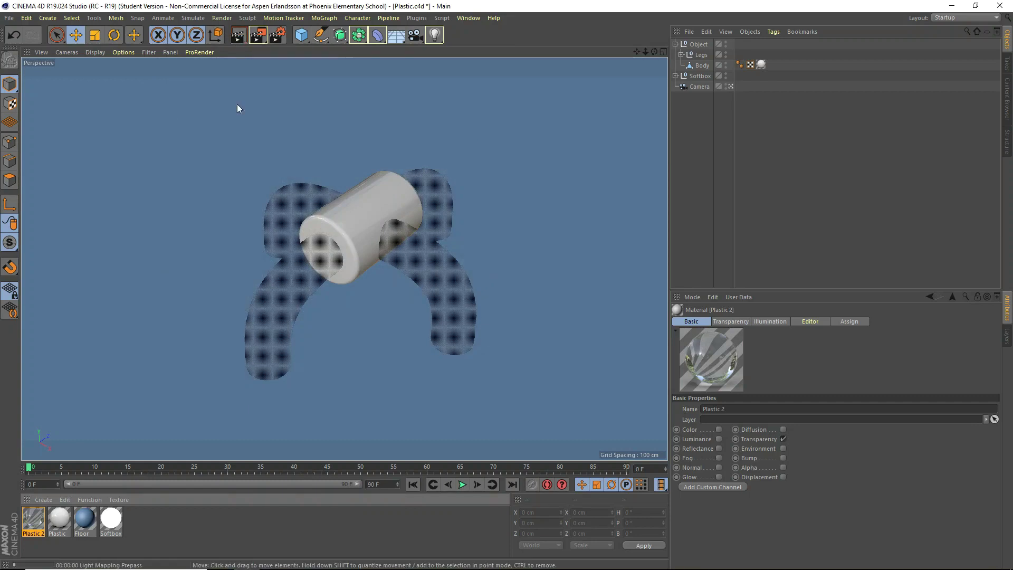